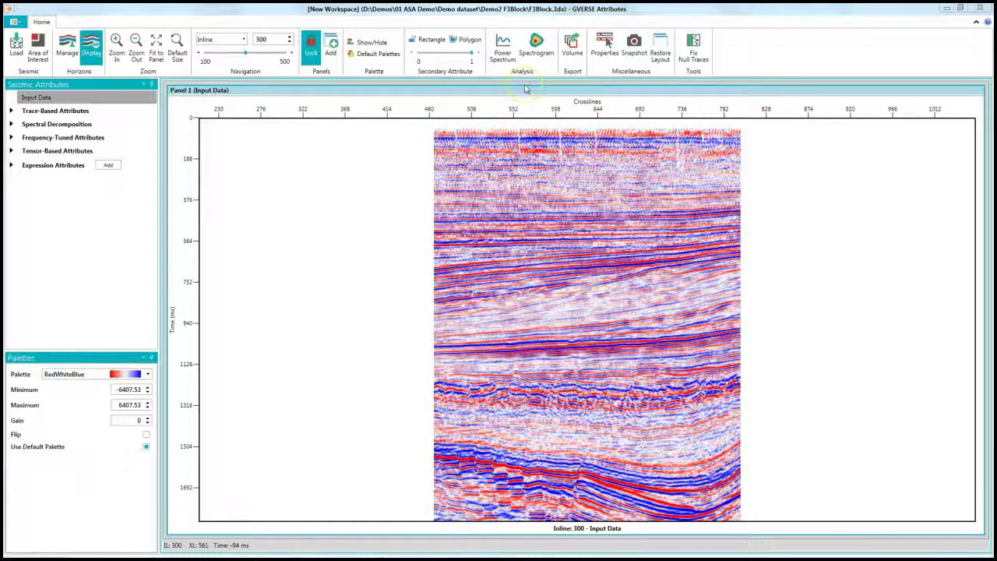
Plot the power spectrum of a wide rectangular area of the inline 300 section, roughly 900 to 1200 ms, and close the plot
{"action": "left_click", "coordinate": [503, 47]}
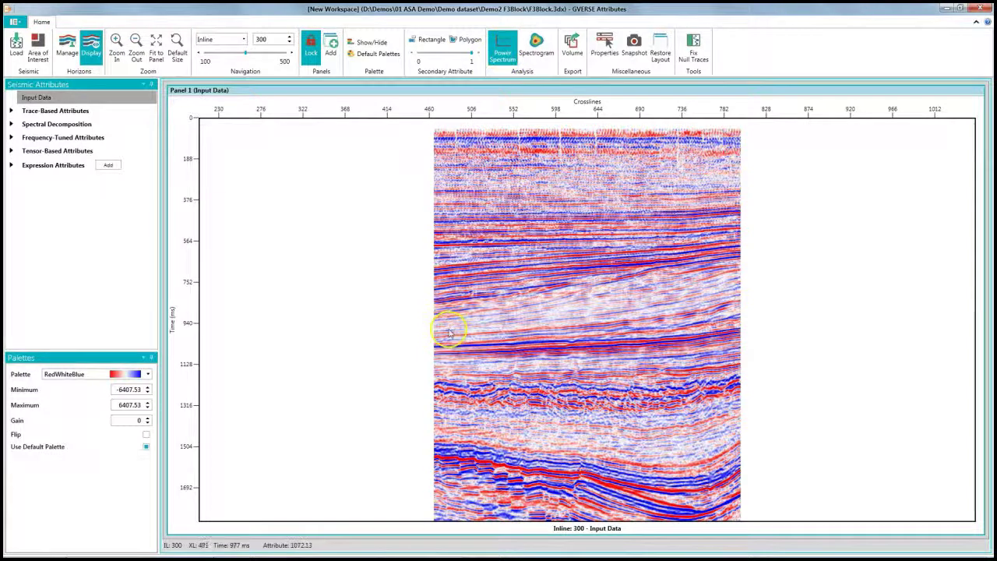
{"action": "left_click_drag", "start_coordinate": [446, 313], "coordinate": [694, 383]}
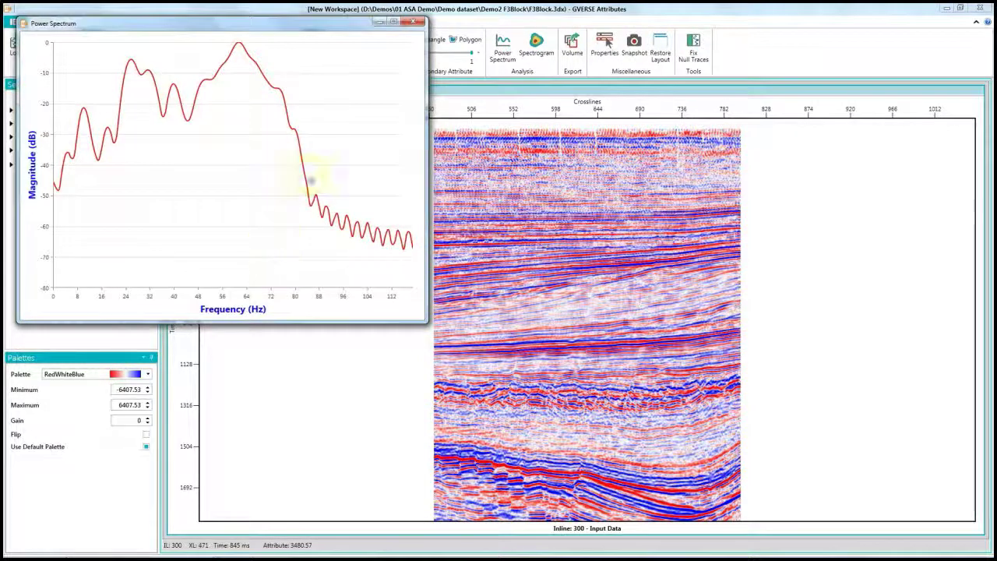
{"action": "left_click", "coordinate": [419, 22]}
Generate a spectrogram from a small area in the upper middle of the inline 300 section and close its window
{"action": "left_click", "coordinate": [536, 46]}
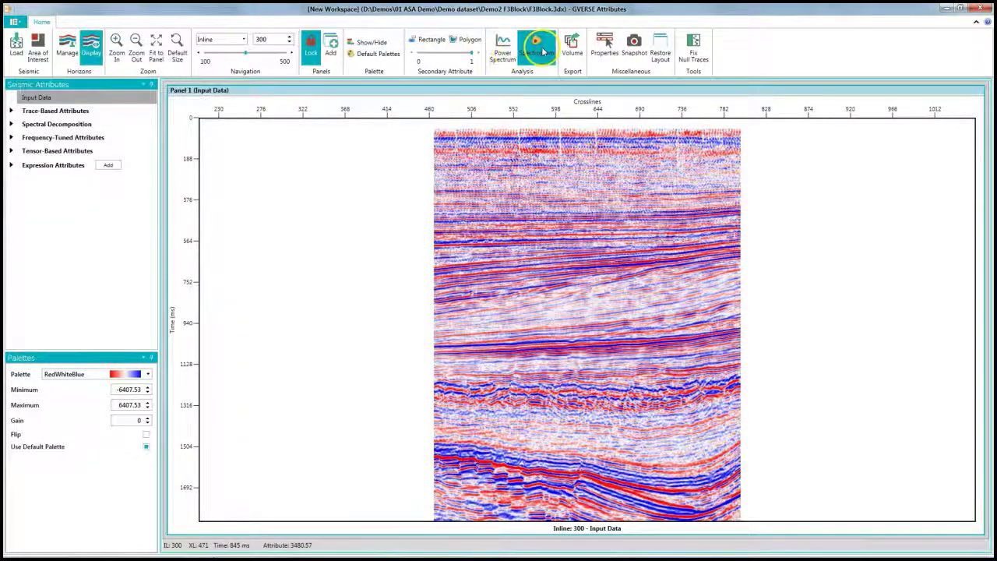
{"action": "left_click_drag", "start_coordinate": [523, 218], "coordinate": [569, 246]}
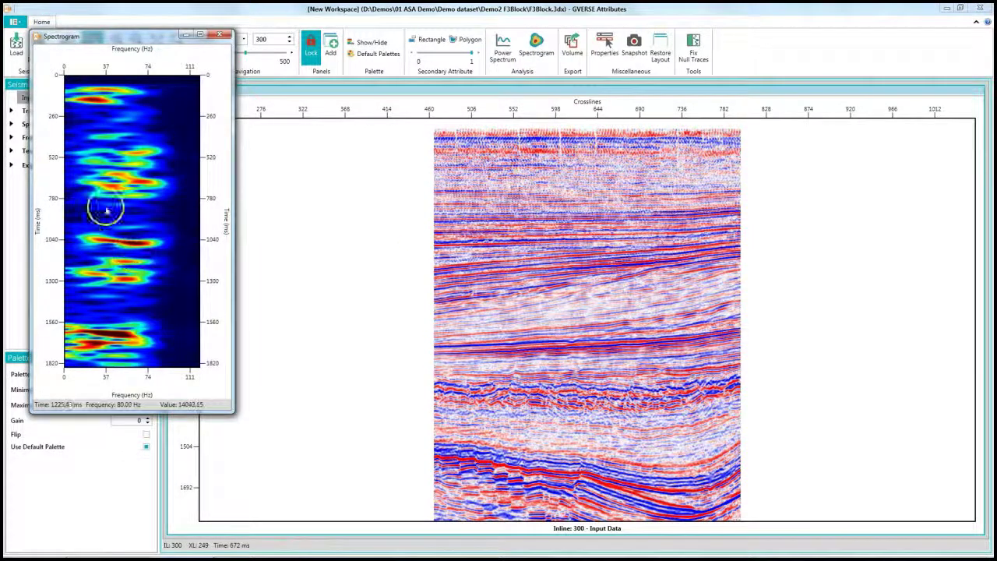
{"action": "left_click", "coordinate": [222, 34]}
Switch the seismic display from inline to timeslice view and go to the 1044 ms timeslice
{"action": "left_click", "coordinate": [224, 40]}
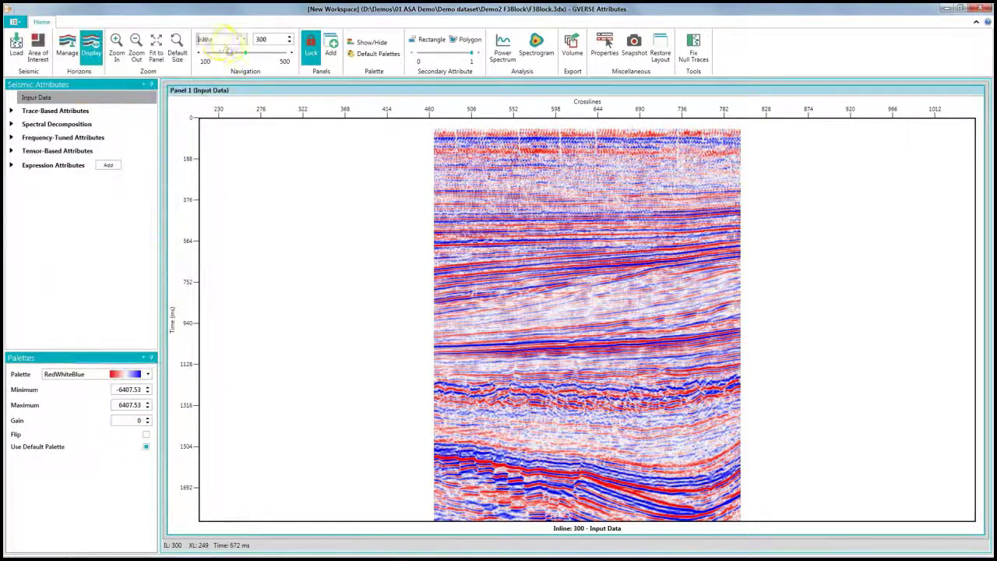
{"action": "left_click", "coordinate": [211, 76]}
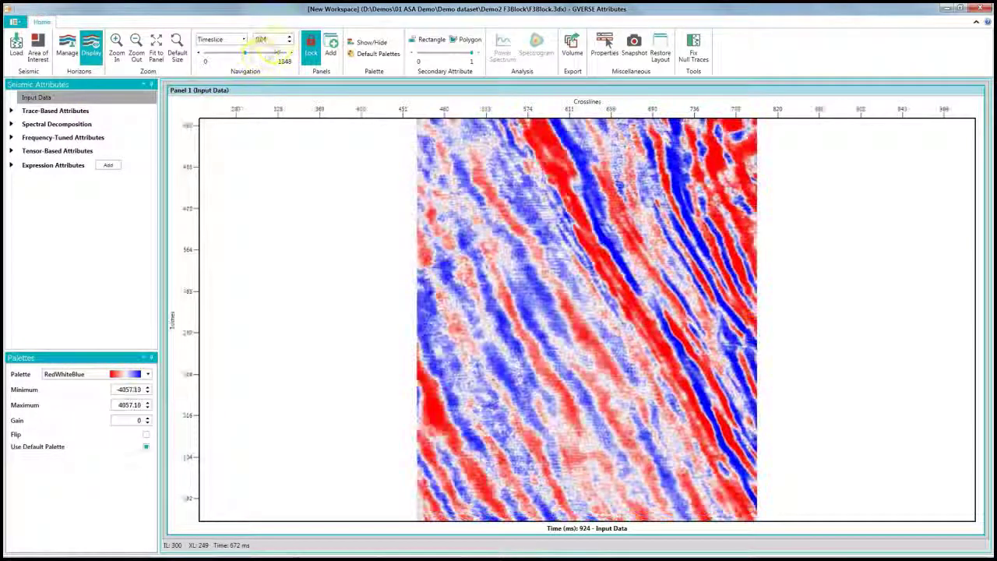
{"action": "double_click", "coordinate": [276, 38]}
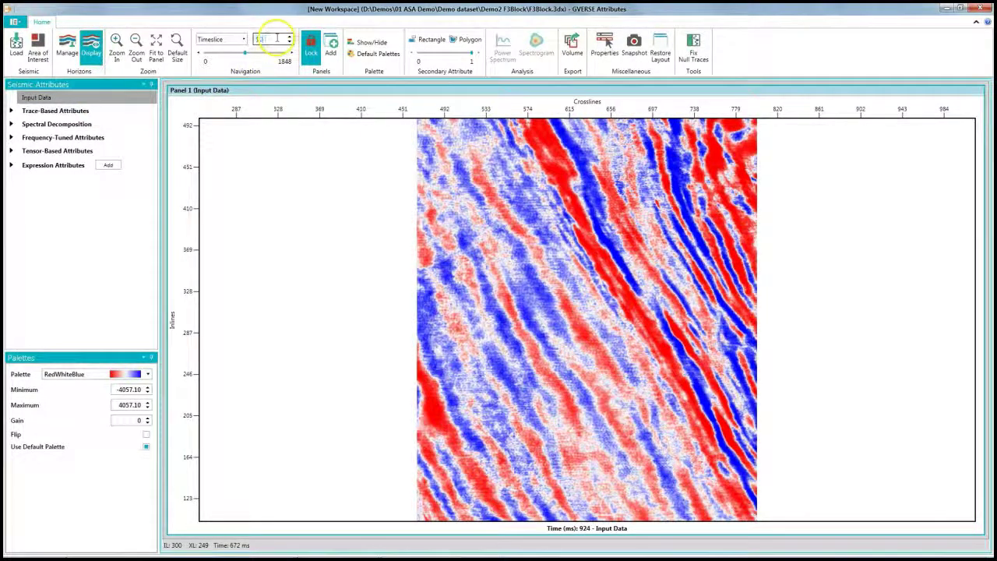
{"action": "key", "text": "Return"}
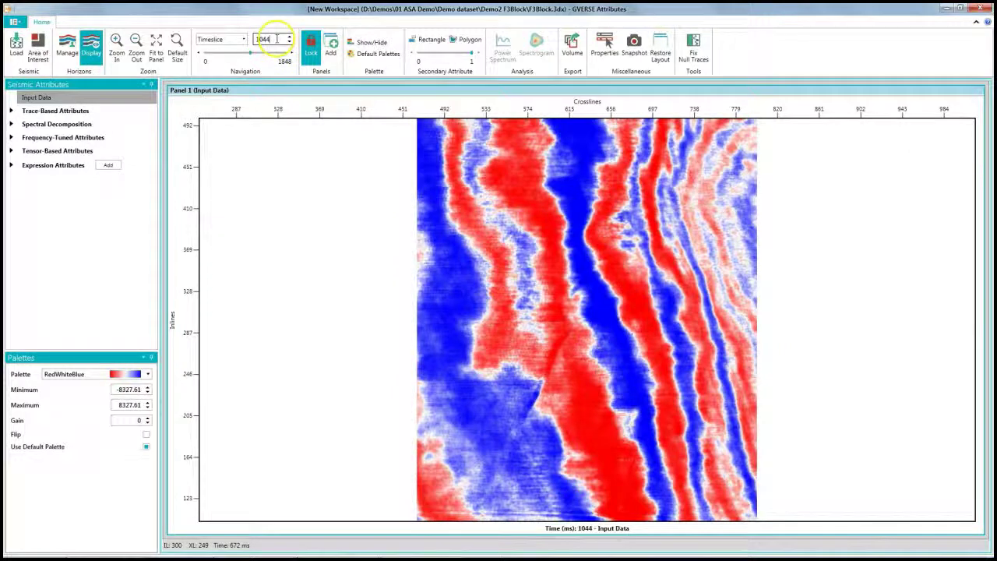
Add five more display panels of the 1044 ms timeslice for a six-panel comparison
{"action": "left_click", "coordinate": [331, 46]}
{"action": "left_click", "coordinate": [331, 45]}
{"action": "left_click", "coordinate": [331, 46]}
{"action": "left_click", "coordinate": [332, 45]}
{"action": "left_click", "coordinate": [331, 45]}
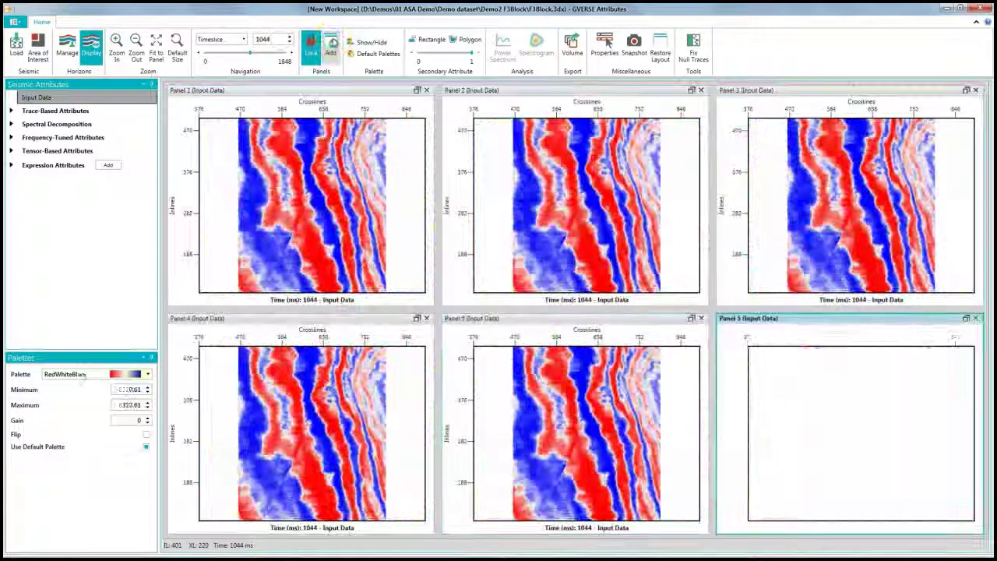
Show the Spectral Decomposition Amplitude attribute in Panel 2 at a frequency of 28
{"action": "left_click", "coordinate": [446, 151]}
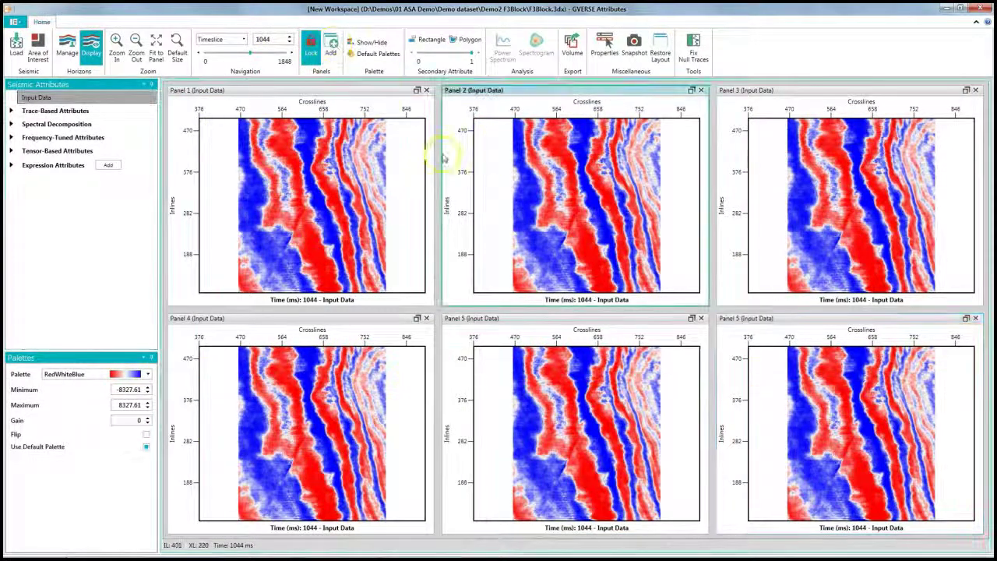
{"action": "left_click", "coordinate": [99, 125]}
{"action": "double_click", "coordinate": [99, 124]}
{"action": "left_click", "coordinate": [100, 150]}
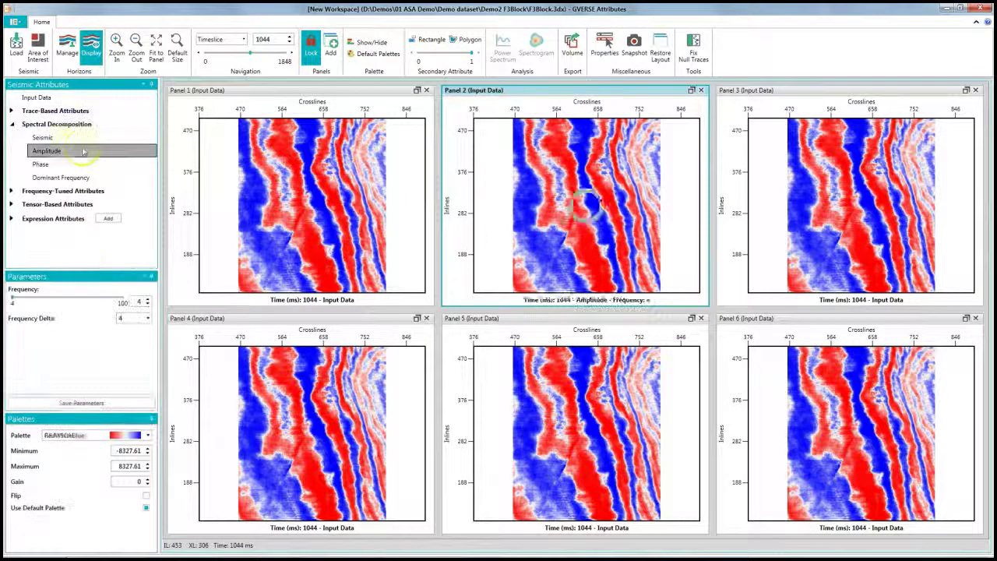
{"action": "double_click", "coordinate": [141, 302]}
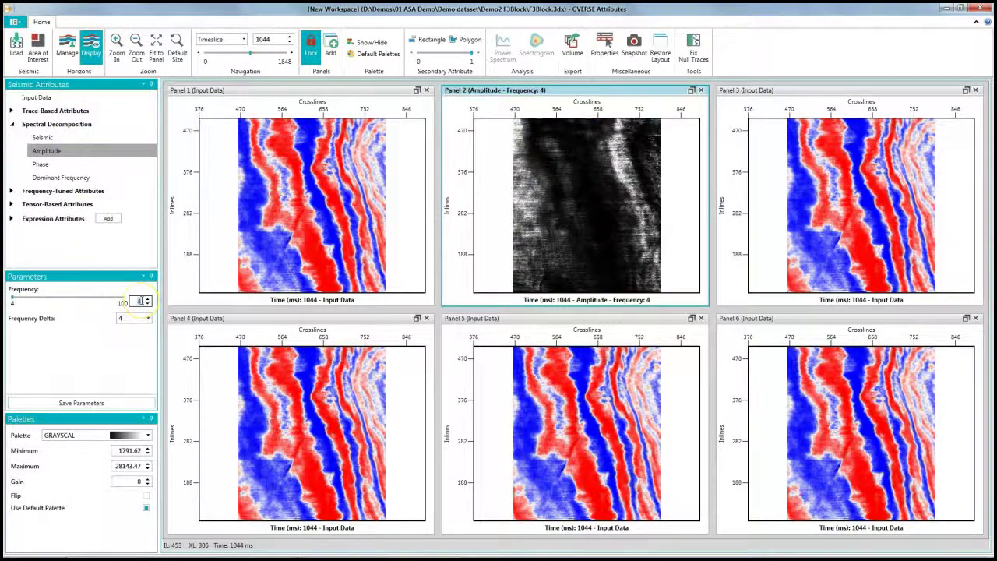
{"action": "type", "text": "28"}
{"action": "key", "text": "Return"}
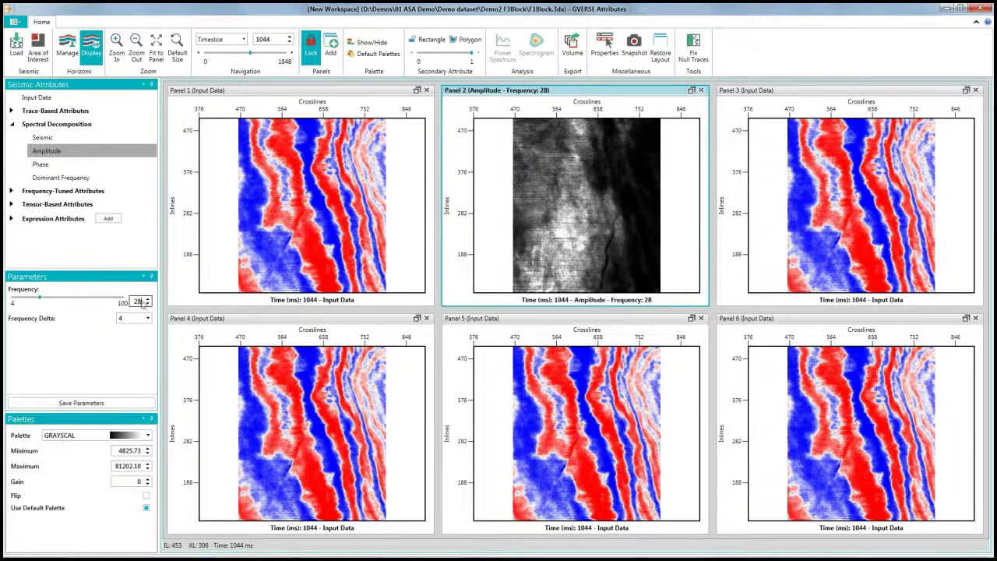
Show the Spectral Decomposition Amplitude attribute in Panel 3 at a frequency of 36
{"action": "left_click", "coordinate": [737, 259]}
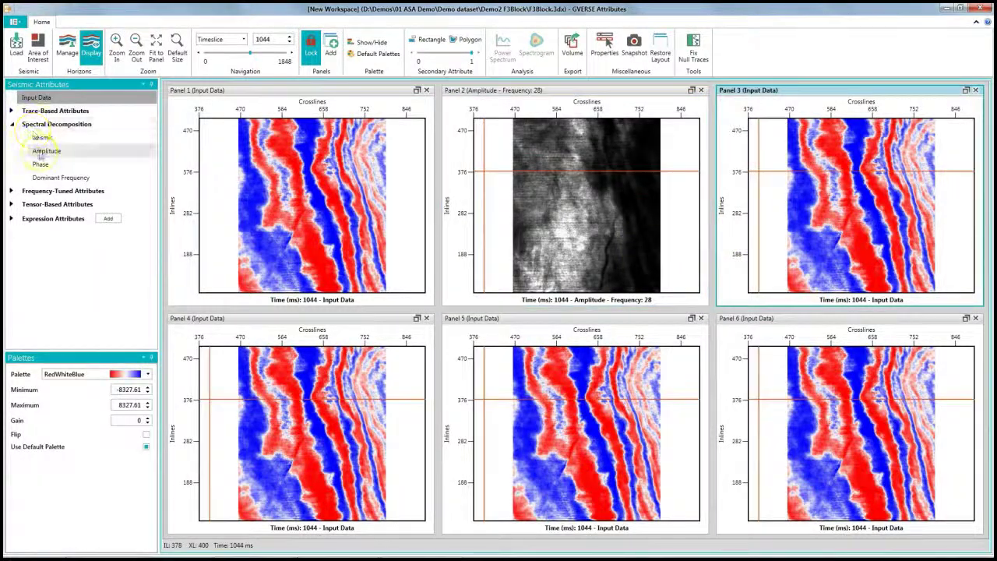
{"action": "left_click", "coordinate": [46, 150]}
{"action": "double_click", "coordinate": [139, 302]}
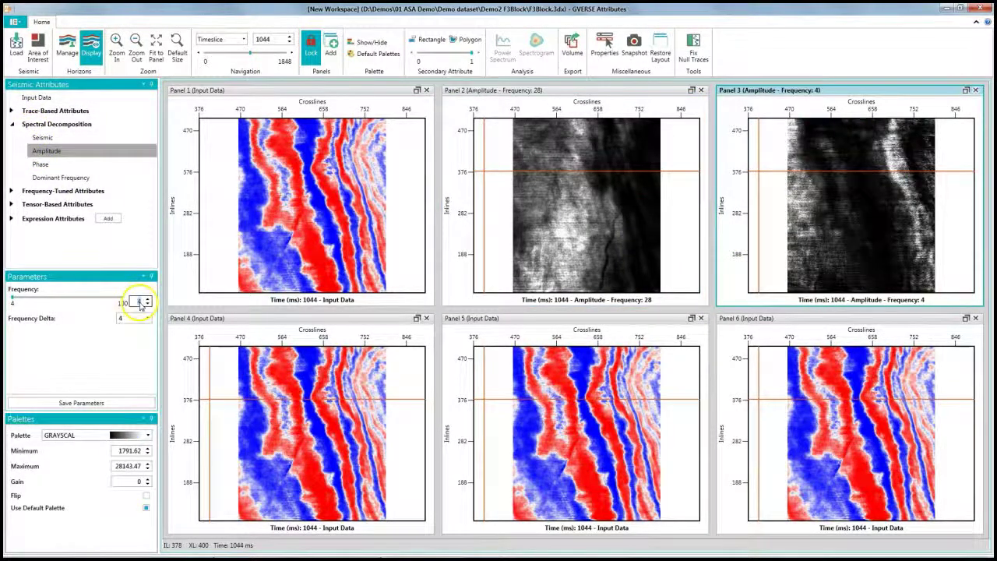
{"action": "type", "text": "36"}
{"action": "key", "text": "Return"}
Show the Spectral Decomposition Amplitude attribute in Panel 4 at a frequency of 48
{"action": "left_click", "coordinate": [191, 337]}
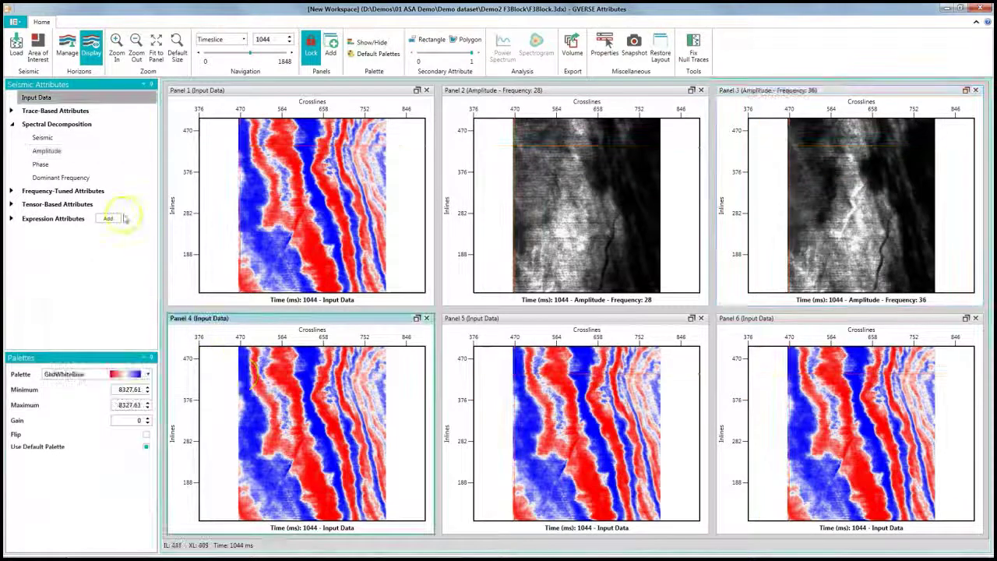
{"action": "left_click", "coordinate": [69, 153]}
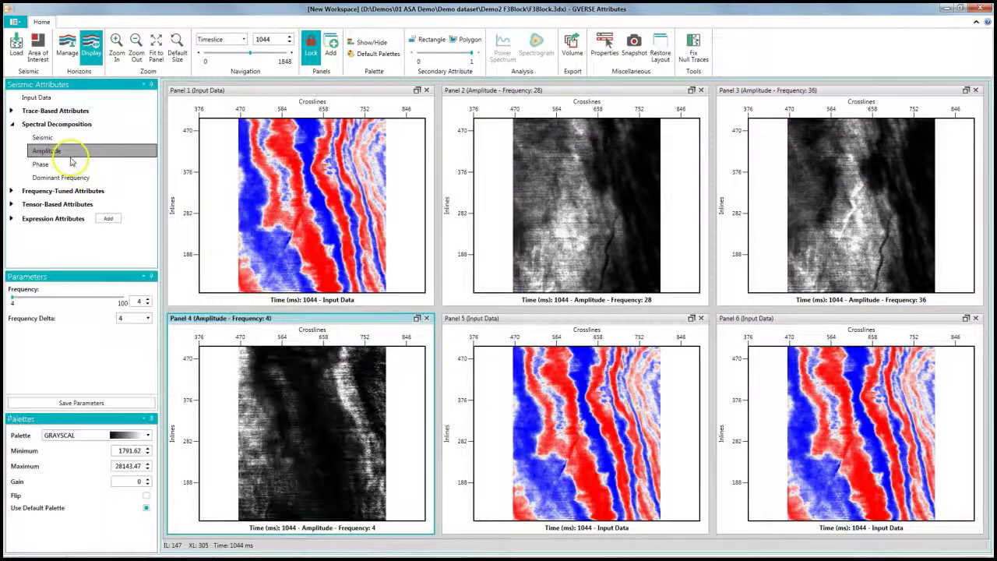
{"action": "double_click", "coordinate": [139, 302]}
{"action": "type", "text": "48"}
{"action": "key", "text": "Return"}
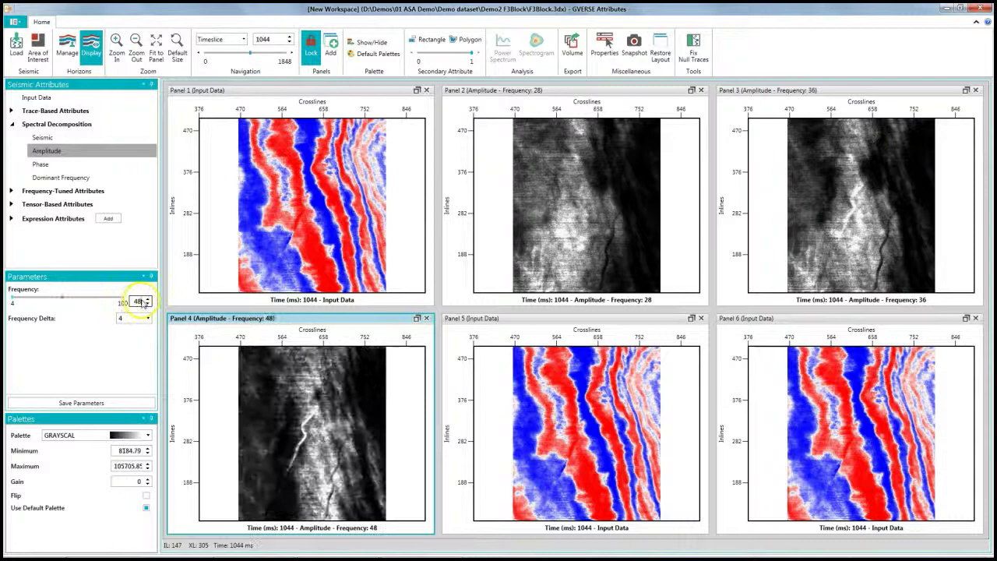
Show the Spectral Decomposition Amplitude attribute in Panel 5 at a frequency of 56
{"action": "left_click", "coordinate": [494, 407]}
{"action": "left_click", "coordinate": [54, 150]}
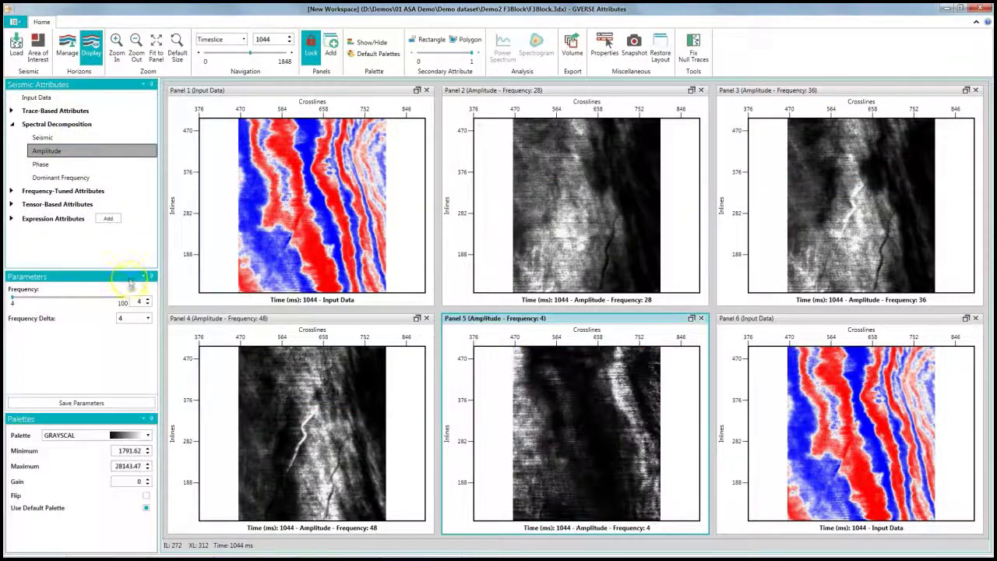
{"action": "double_click", "coordinate": [140, 303]}
{"action": "type", "text": "56"}
{"action": "key", "text": "Return"}
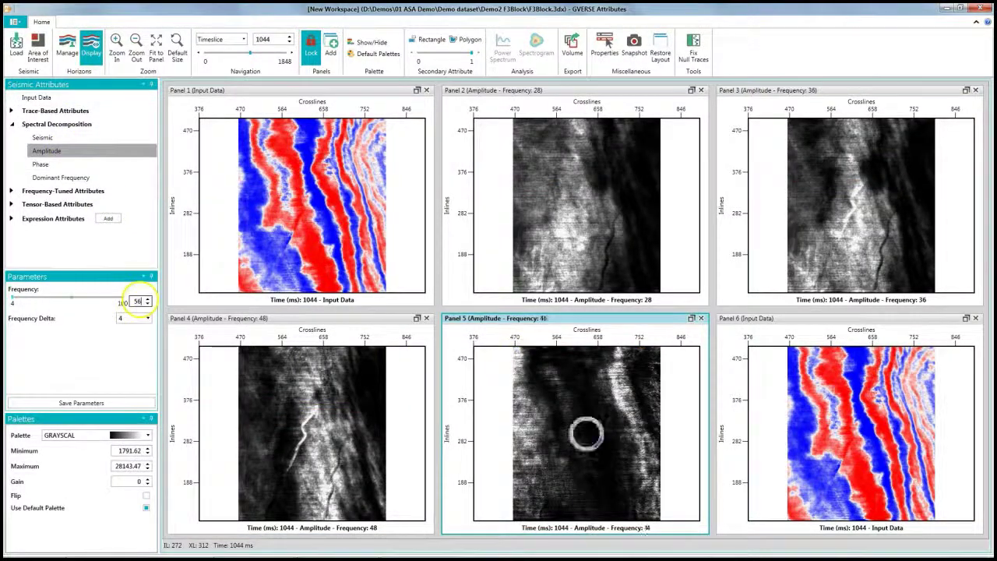
Show the Spectral Decomposition Amplitude attribute in Panel 6 at a frequency of 68
{"action": "left_click", "coordinate": [885, 454]}
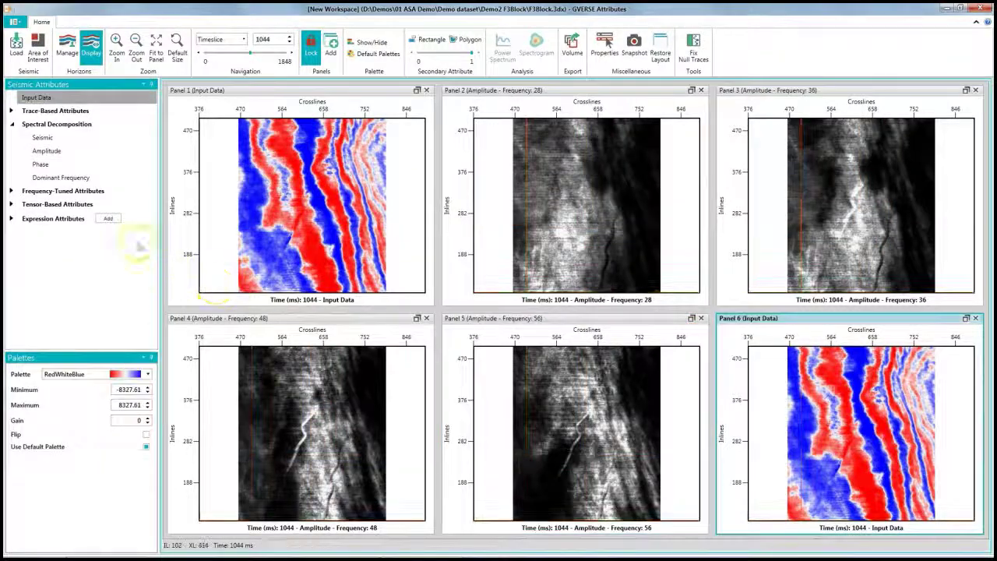
{"action": "left_click", "coordinate": [62, 151]}
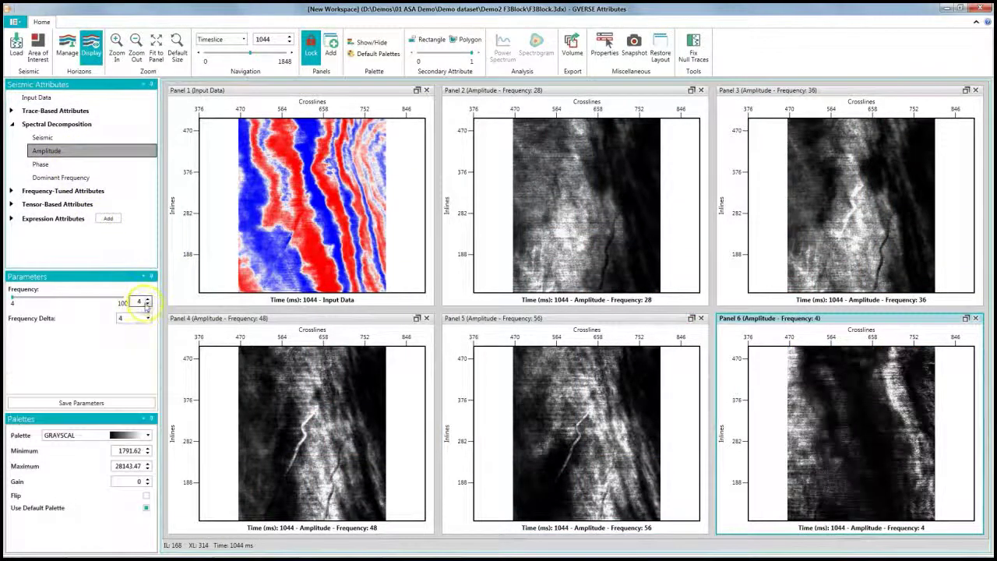
{"action": "double_click", "coordinate": [142, 306]}
{"action": "type", "text": "68"}
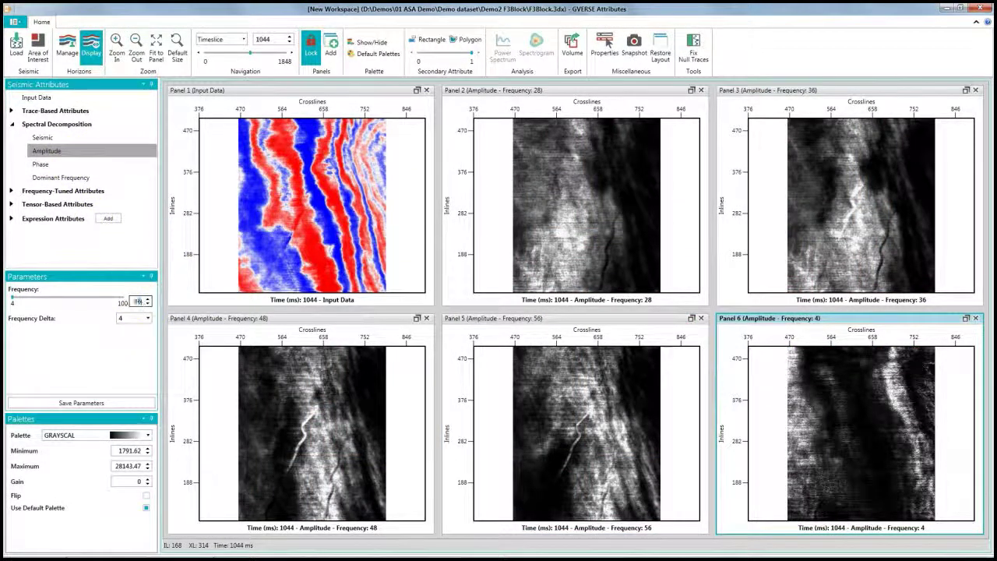
{"action": "key", "text": "Return"}
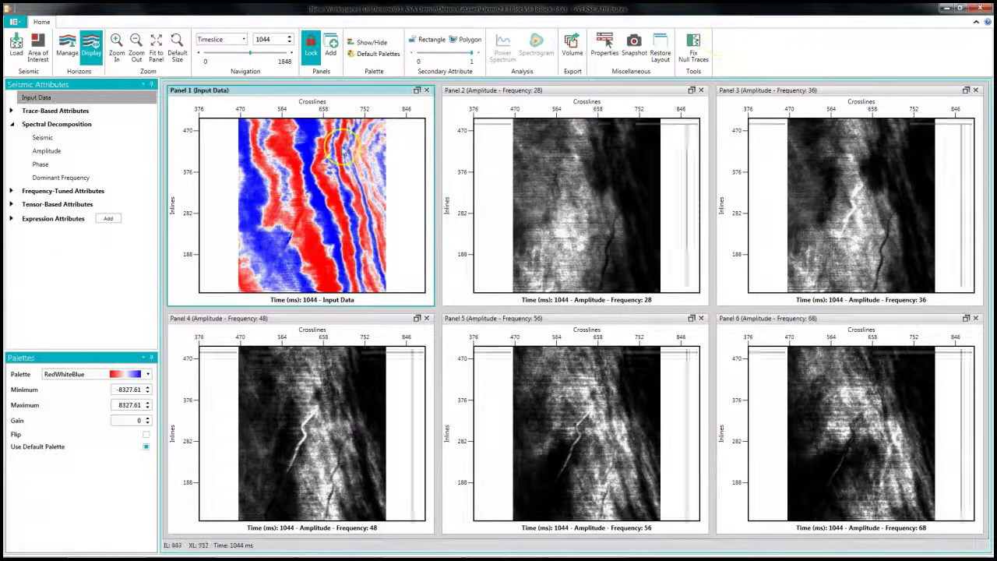
Close all display panels except Panel 1, which holds the input data
{"action": "left_click", "coordinate": [361, 165]}
{"action": "right_click", "coordinate": [361, 166]}
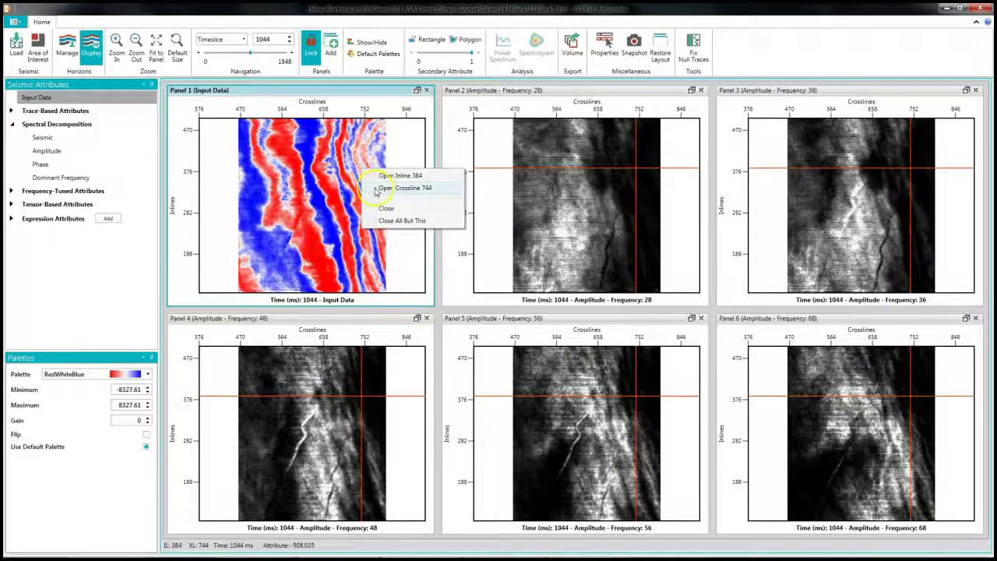
{"action": "left_click", "coordinate": [396, 221]}
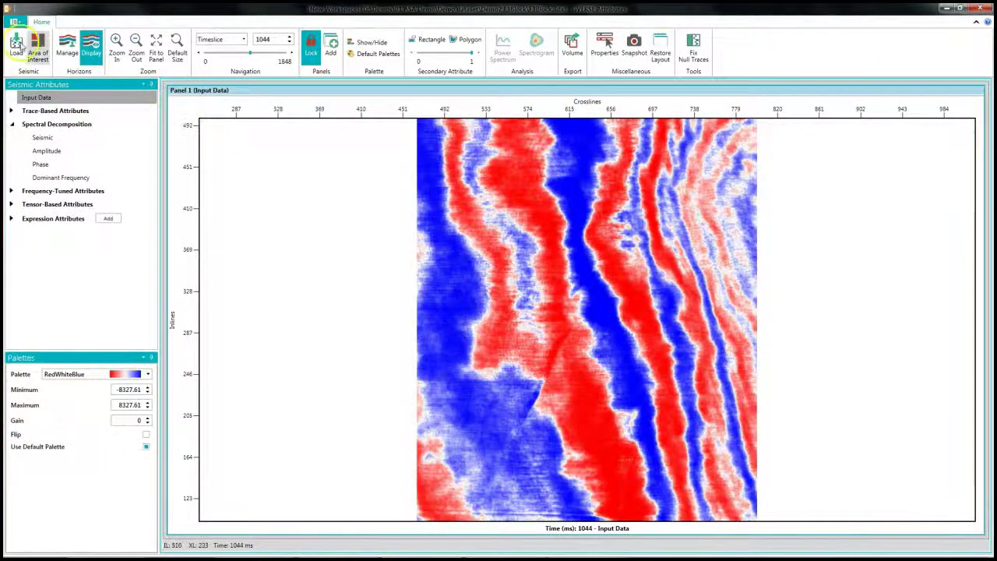
Load the seismic file WedgeModel.3dx from the D: drive, replacing the current dataset and its panels
{"action": "left_click", "coordinate": [16, 44]}
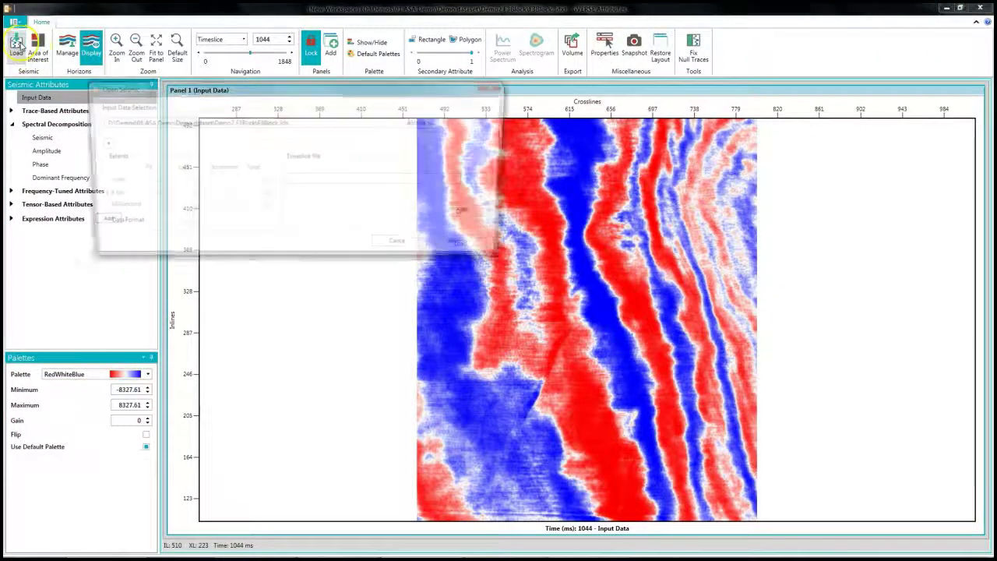
{"action": "left_click", "coordinate": [415, 120]}
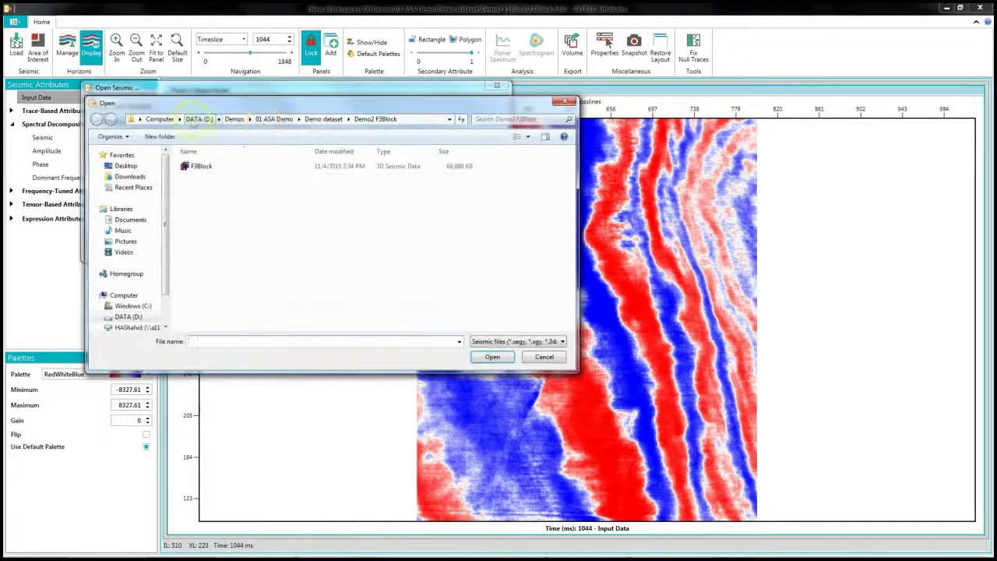
{"action": "left_click", "coordinate": [201, 120]}
{"action": "double_click", "coordinate": [207, 197]}
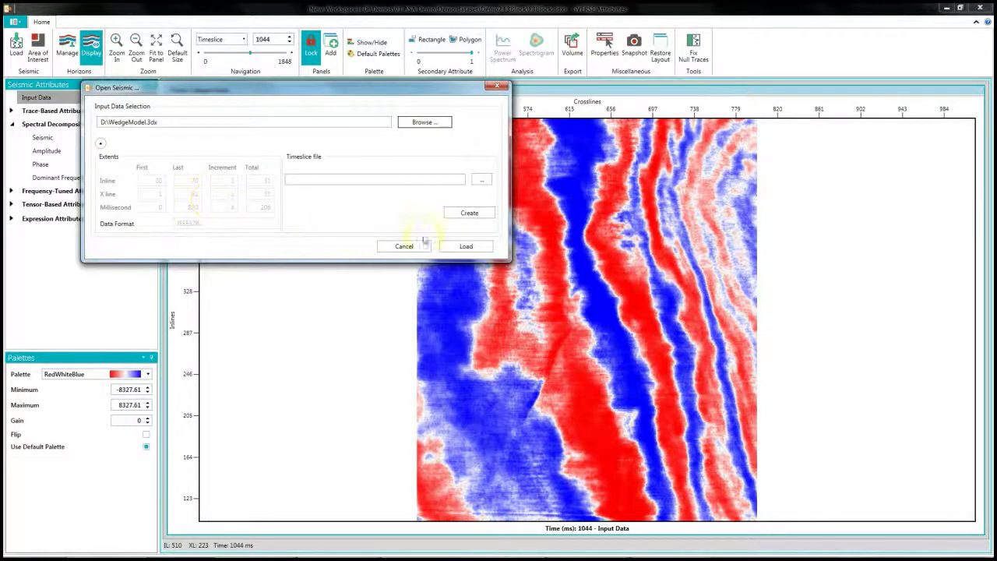
{"action": "left_click", "coordinate": [464, 246]}
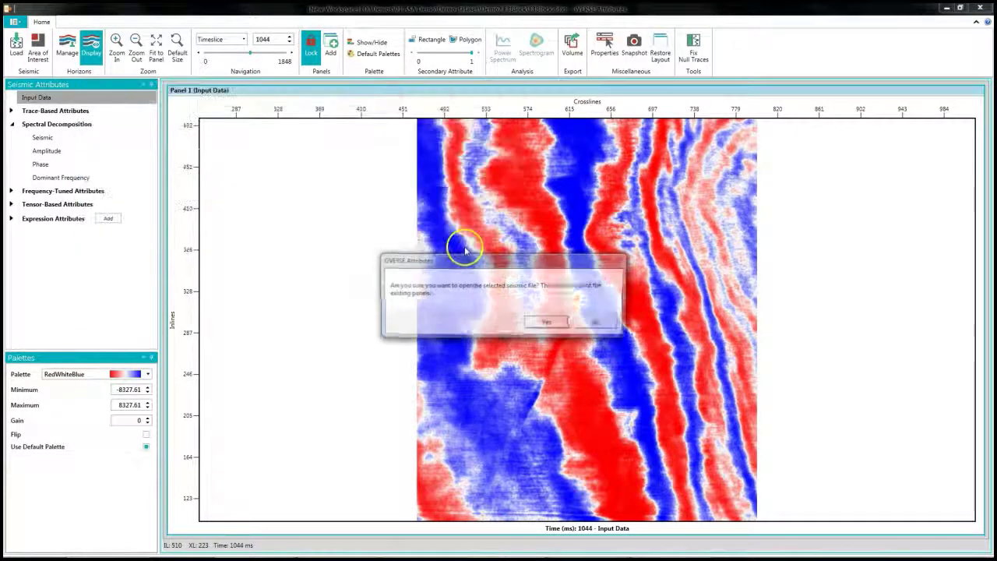
{"action": "left_click", "coordinate": [543, 320]}
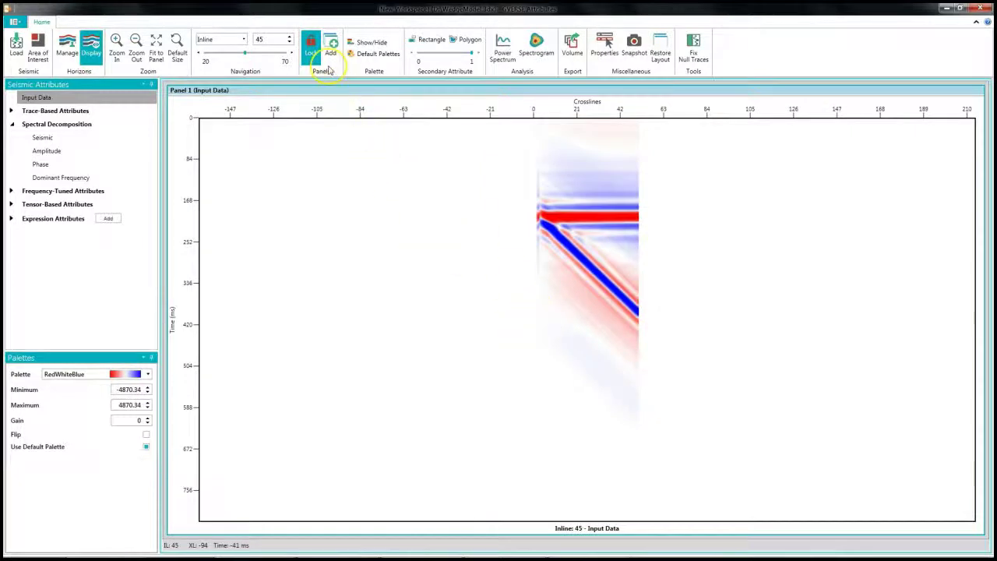
Add five more display panels of the wedge model's inline 45
{"action": "left_click", "coordinate": [330, 48]}
{"action": "left_click", "coordinate": [330, 48]}
{"action": "left_click", "coordinate": [331, 48]}
{"action": "left_click", "coordinate": [330, 49]}
{"action": "left_click", "coordinate": [330, 50]}
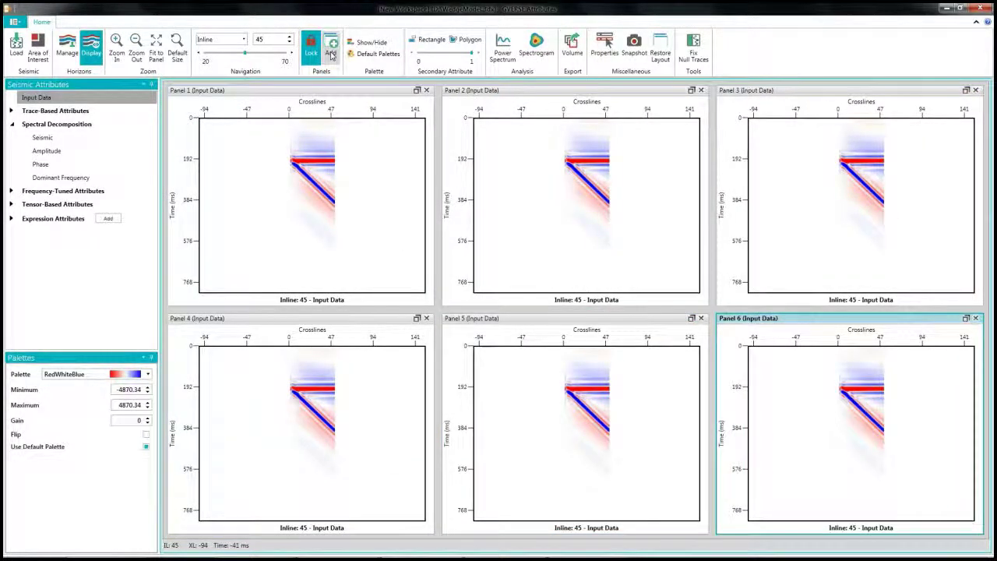
Show the Spectral Decomposition Seismic attribute in Panel 2 at a frequency of 4
{"action": "left_click", "coordinate": [483, 127]}
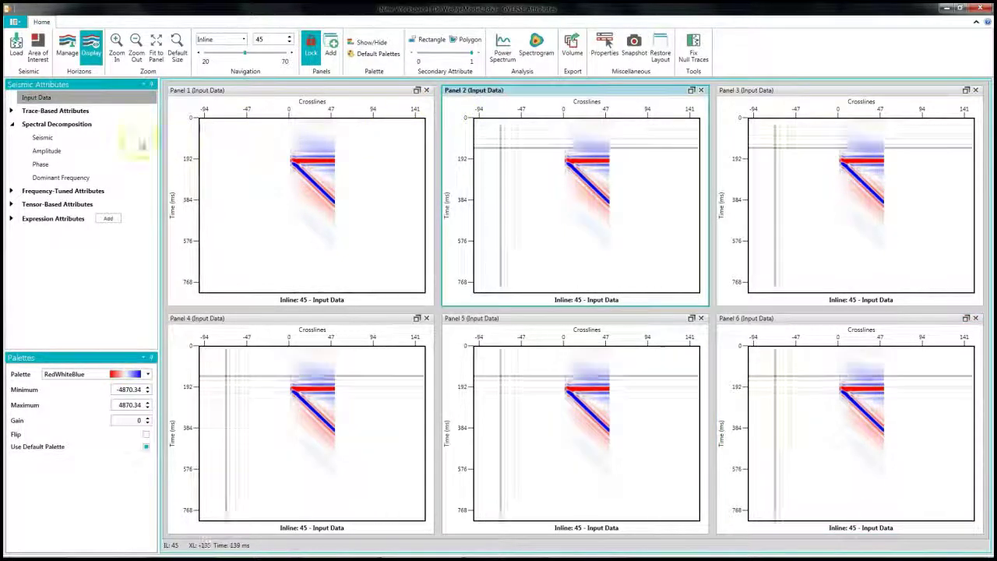
{"action": "left_click", "coordinate": [94, 138]}
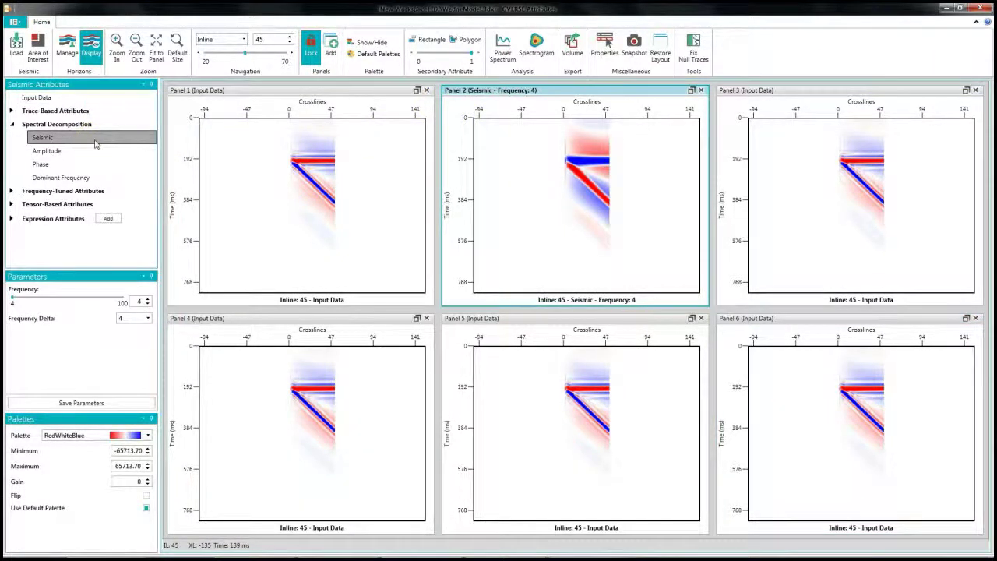
Show the Spectral Decomposition Seismic attribute in Panel 3 at a frequency of 20 and in Panel 4 at 32
{"action": "left_click", "coordinate": [745, 191]}
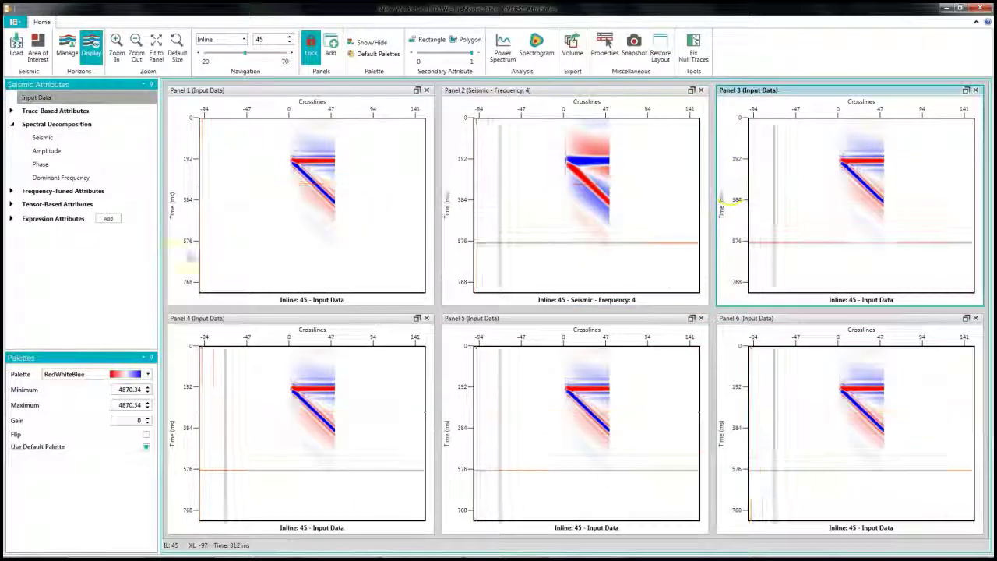
{"action": "left_click", "coordinate": [58, 137]}
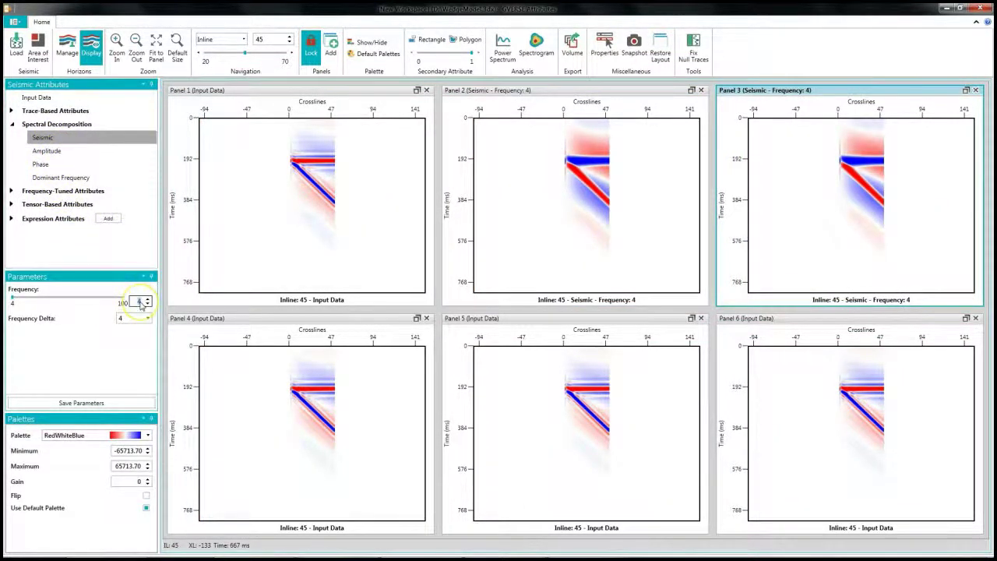
{"action": "left_click", "coordinate": [256, 383]}
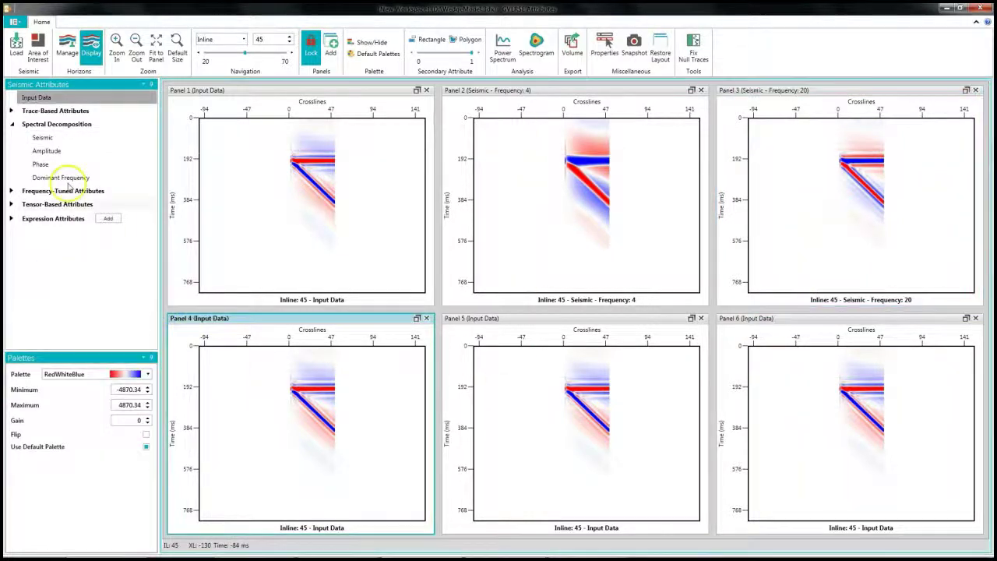
{"action": "left_click", "coordinate": [85, 136]}
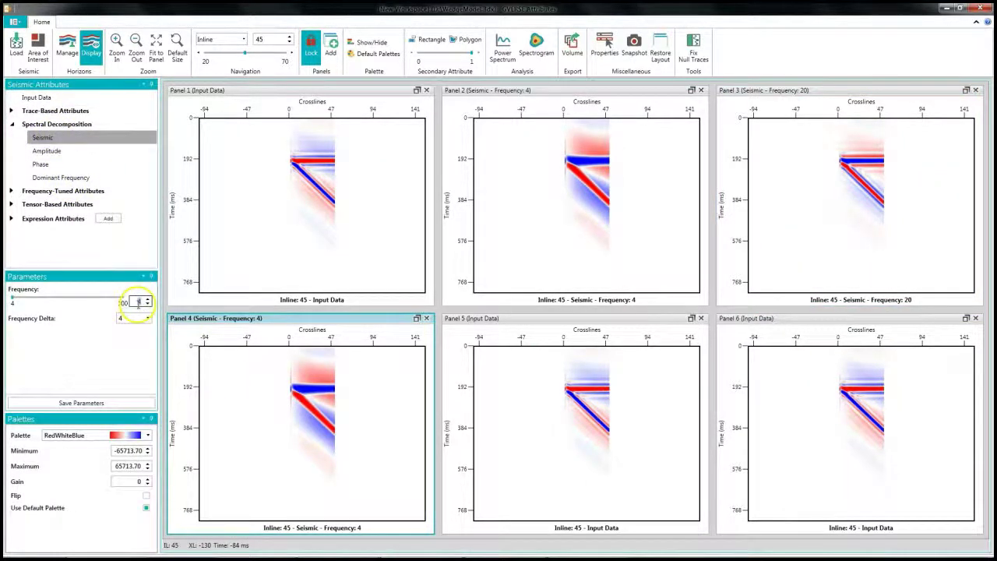
{"action": "type", "text": "32"}
{"action": "key", "text": "Return"}
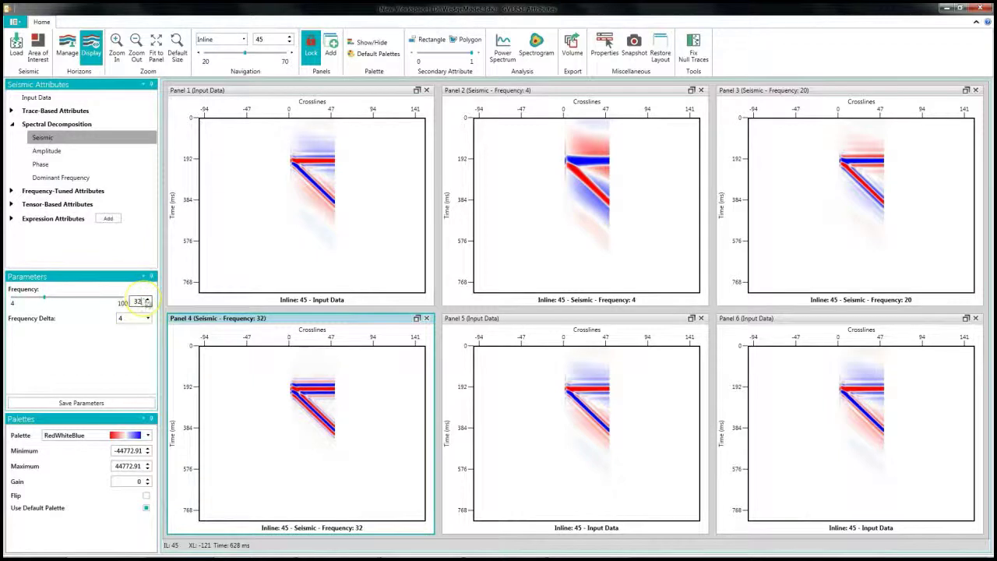
Show the Spectral Decomposition Seismic attribute in Panel 5 at a frequency of 44
{"action": "left_click", "coordinate": [605, 392]}
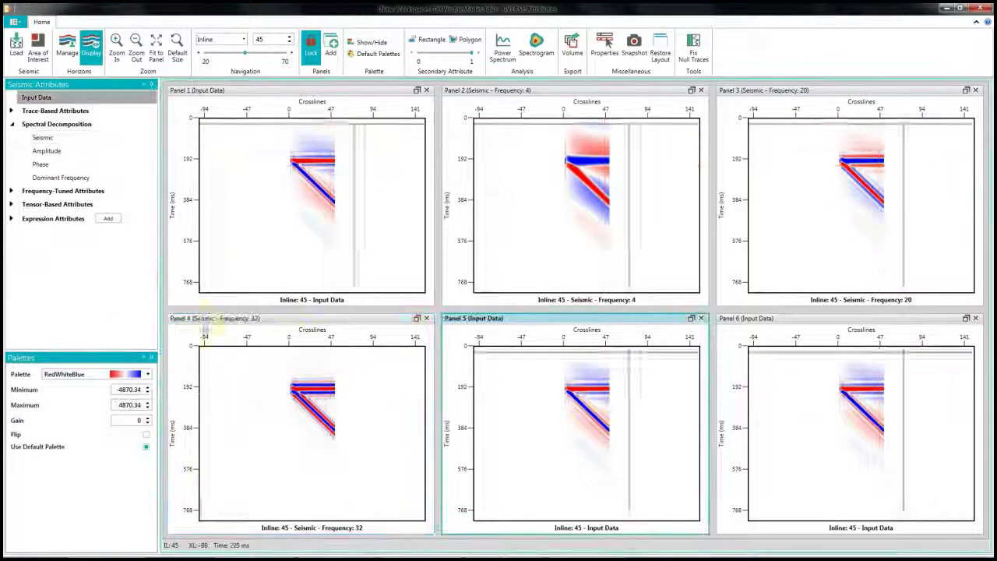
{"action": "left_click", "coordinate": [70, 138]}
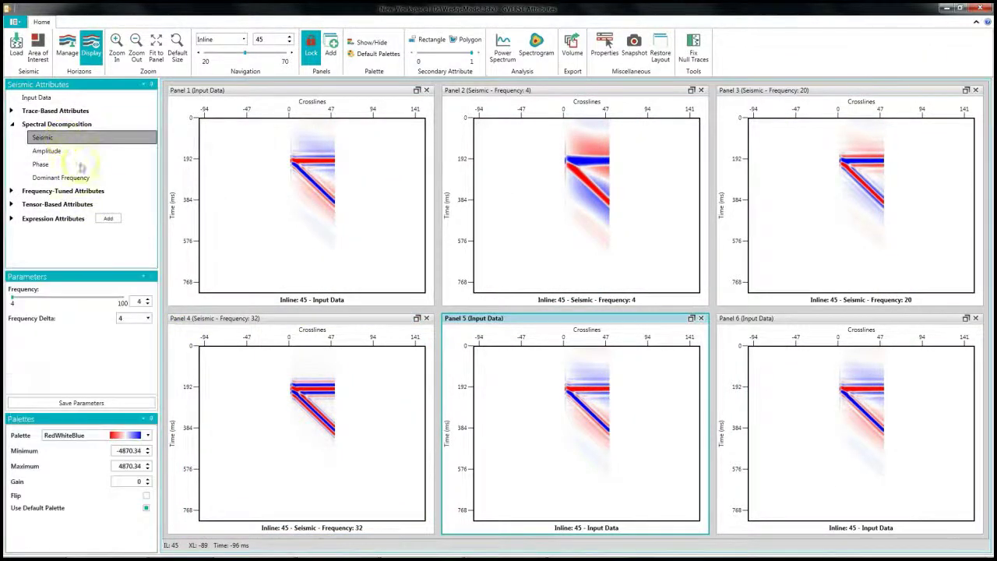
{"action": "left_click", "coordinate": [137, 303]}
{"action": "type", "text": "44"}
{"action": "key", "text": "Return"}
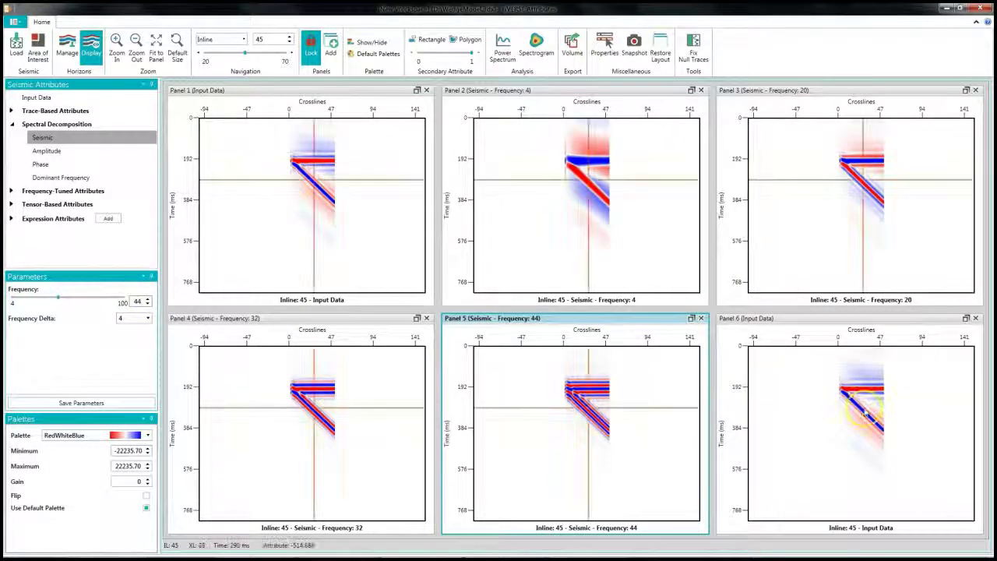
Show the Spectral Decomposition Seismic attribute in Panel 6 at a frequency of 56
{"action": "left_click", "coordinate": [945, 382]}
{"action": "left_click", "coordinate": [70, 137]}
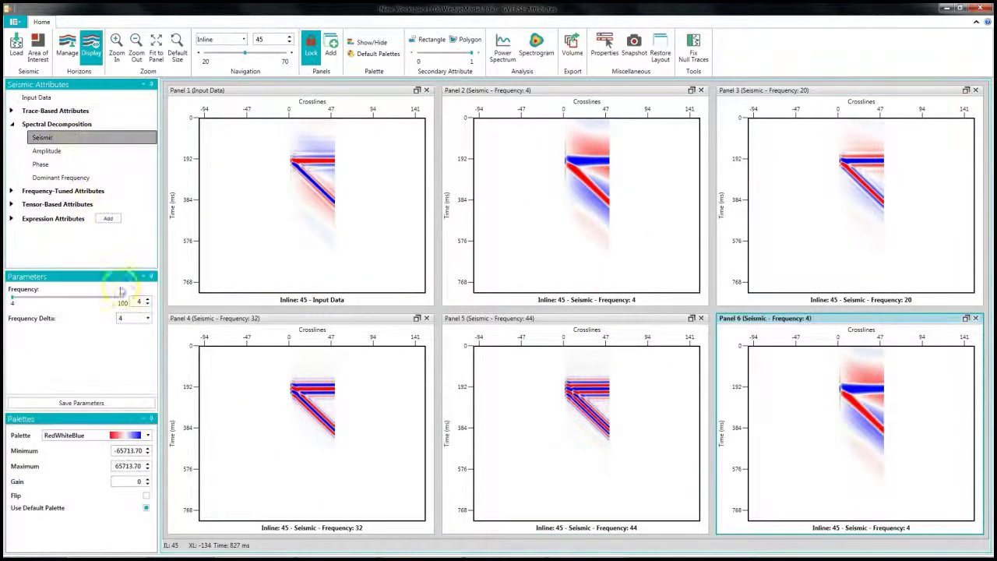
{"action": "left_click", "coordinate": [139, 302]}
{"action": "type", "text": "56"}
{"action": "key", "text": "Return"}
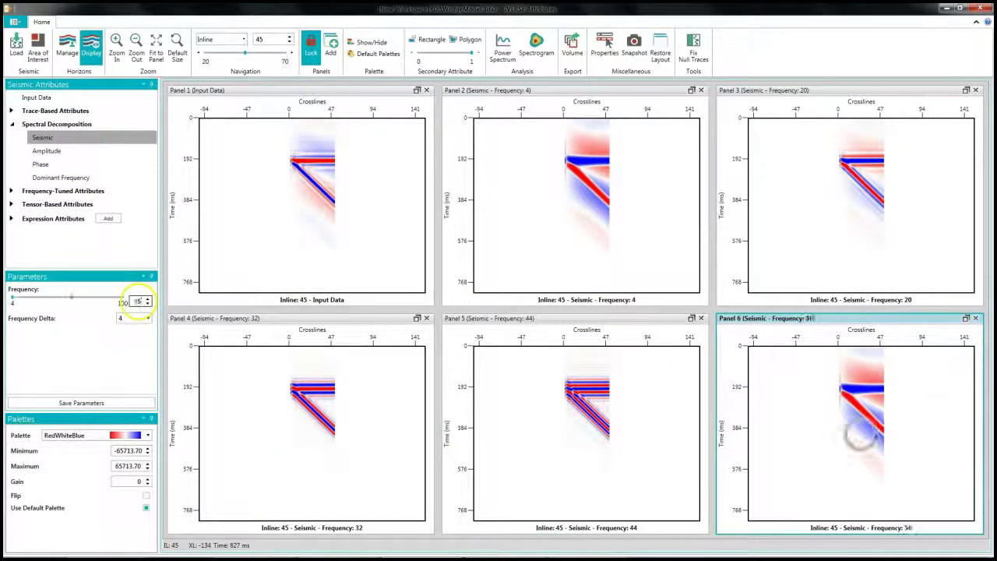
Examine the wedge up close across all six linked panels, comparing the input data with the decomposed frequencies
{"action": "left_click", "coordinate": [318, 229]}
{"action": "scroll", "coordinate": [318, 229], "scroll_direction": "up", "scroll_amount": 5}
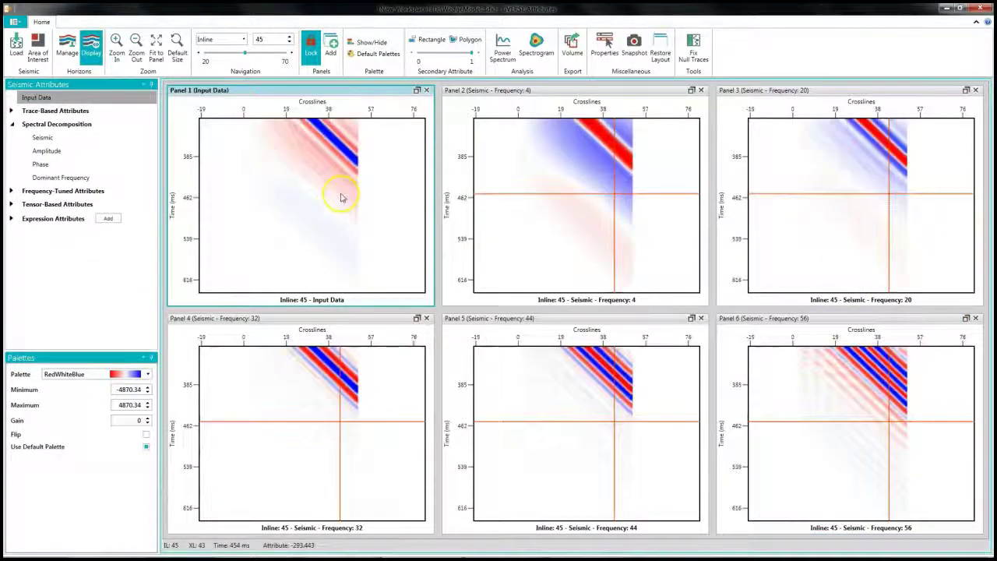
{"action": "scroll", "coordinate": [320, 276], "scroll_direction": "up", "scroll_amount": 5}
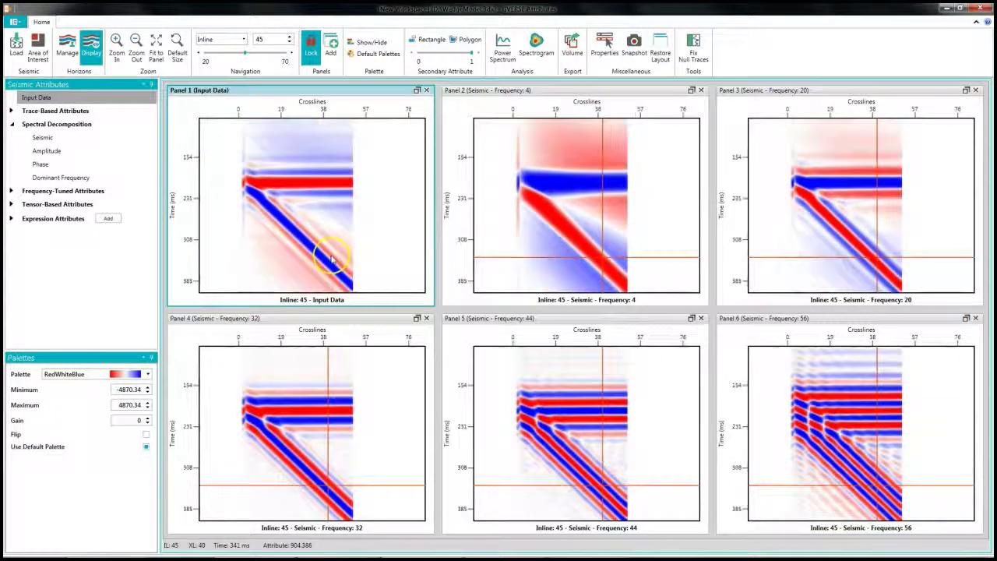
{"action": "scroll", "coordinate": [326, 253], "scroll_direction": "down", "scroll_amount": 2}
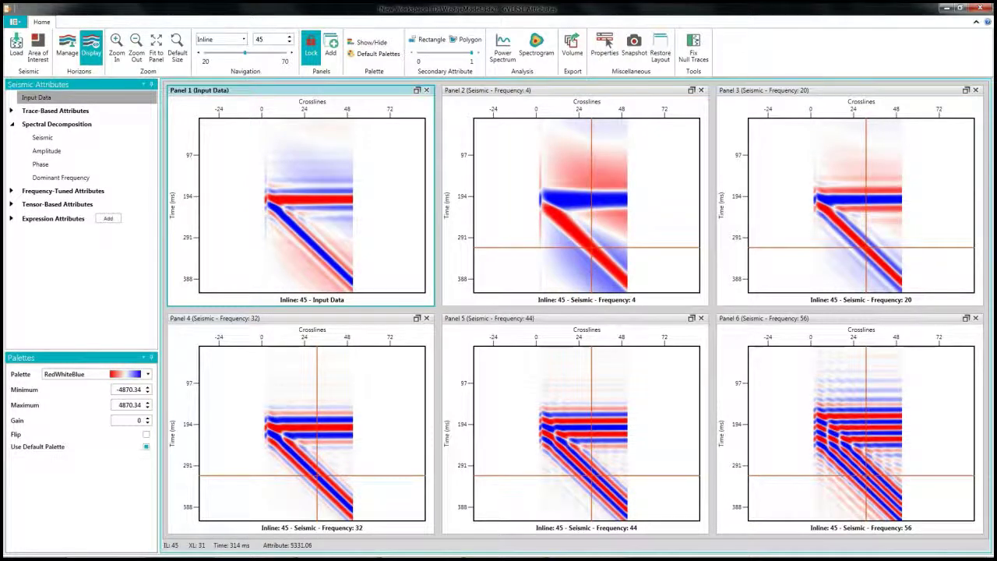